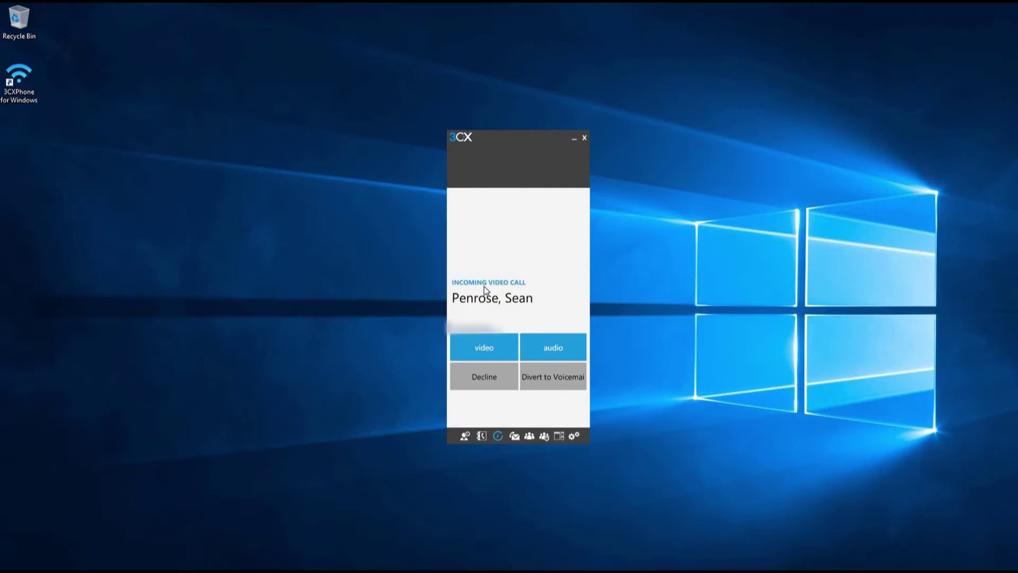
Step: Answer the incoming video call with audio only, connecting it on Line 1
{"action": "left_click", "coordinate": [552, 350]}
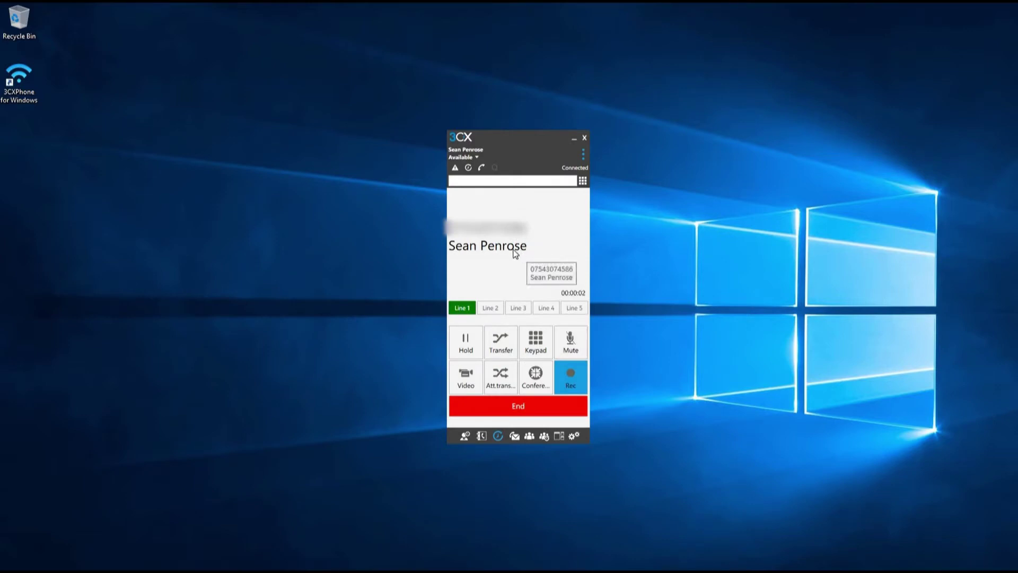
Step: Hold then resume the call, mute then unmute it, and stop then restart recording
{"action": "left_click", "coordinate": [462, 345]}
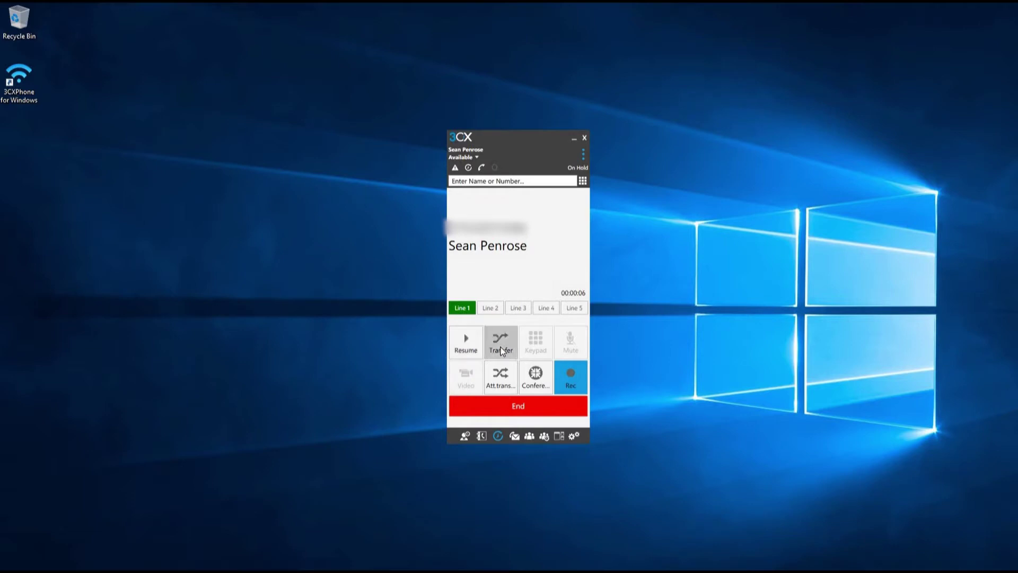
{"action": "left_click", "coordinate": [466, 347]}
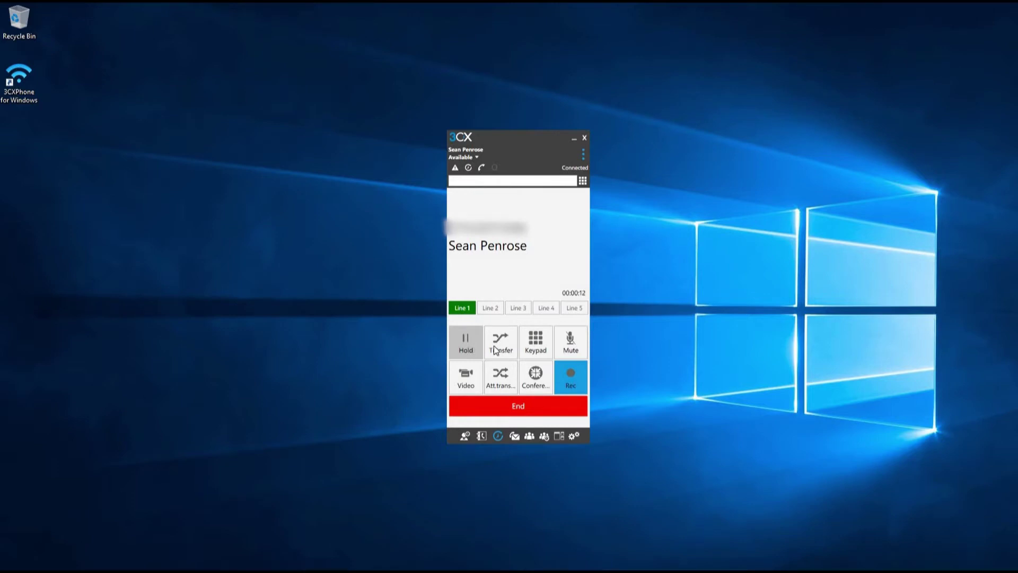
{"action": "left_click", "coordinate": [571, 345]}
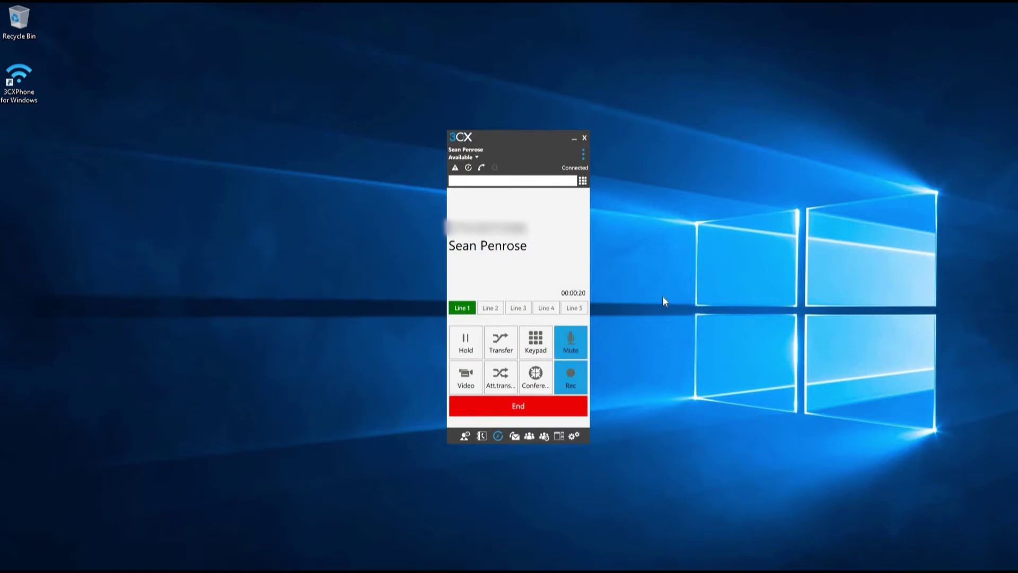
{"action": "left_click", "coordinate": [570, 343]}
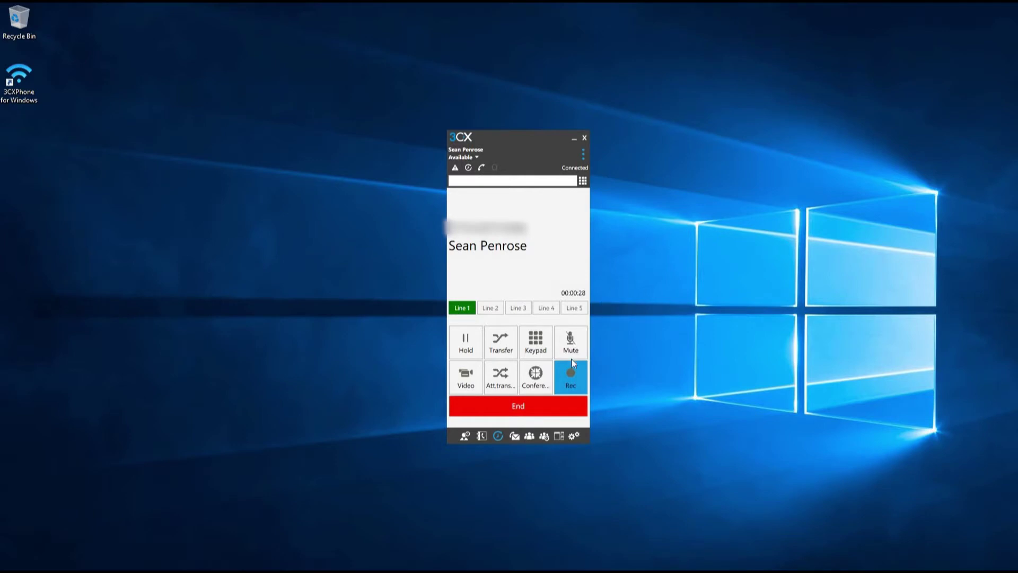
{"action": "left_click", "coordinate": [568, 377]}
{"action": "left_click", "coordinate": [571, 375]}
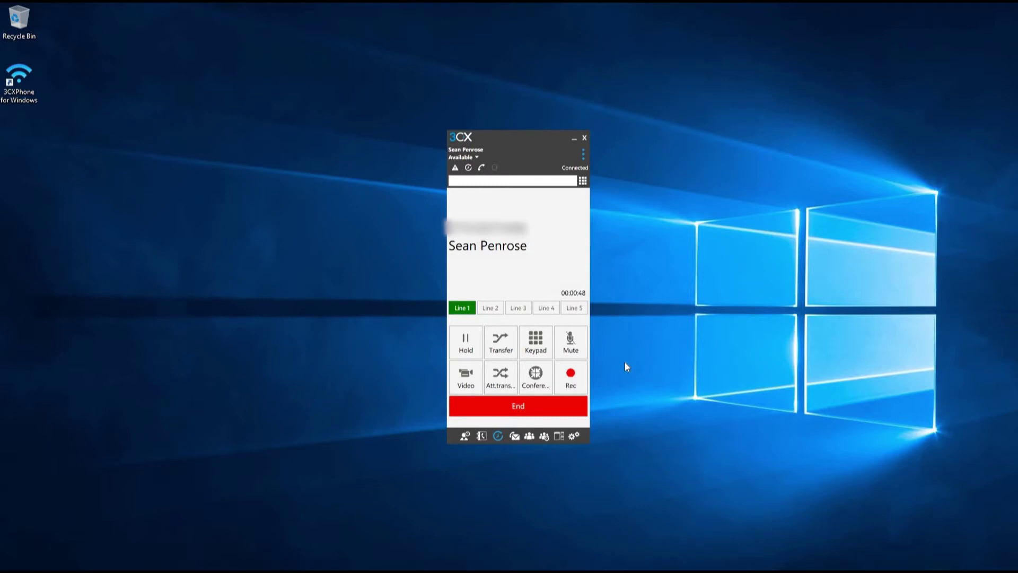
Step: From the settings gear, open Recordings and save one call recording to a file
{"action": "left_click", "coordinate": [573, 435]}
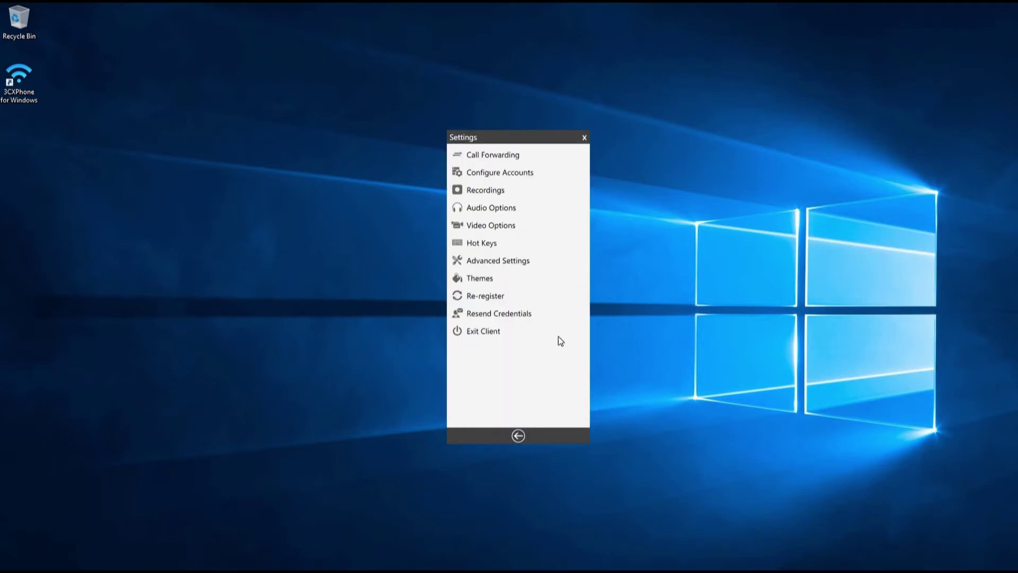
{"action": "left_click", "coordinate": [497, 192]}
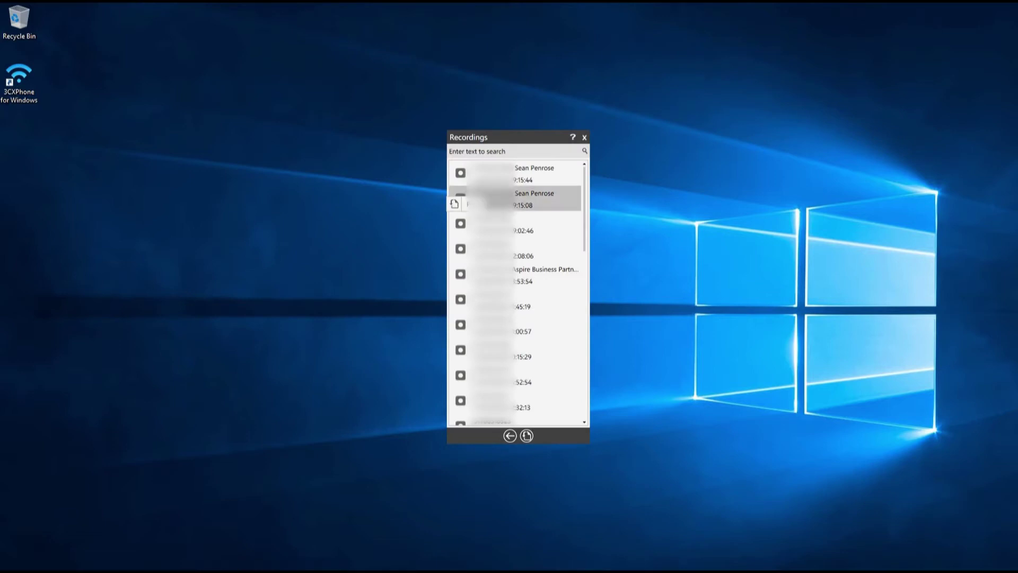
{"action": "left_click", "coordinate": [455, 204]}
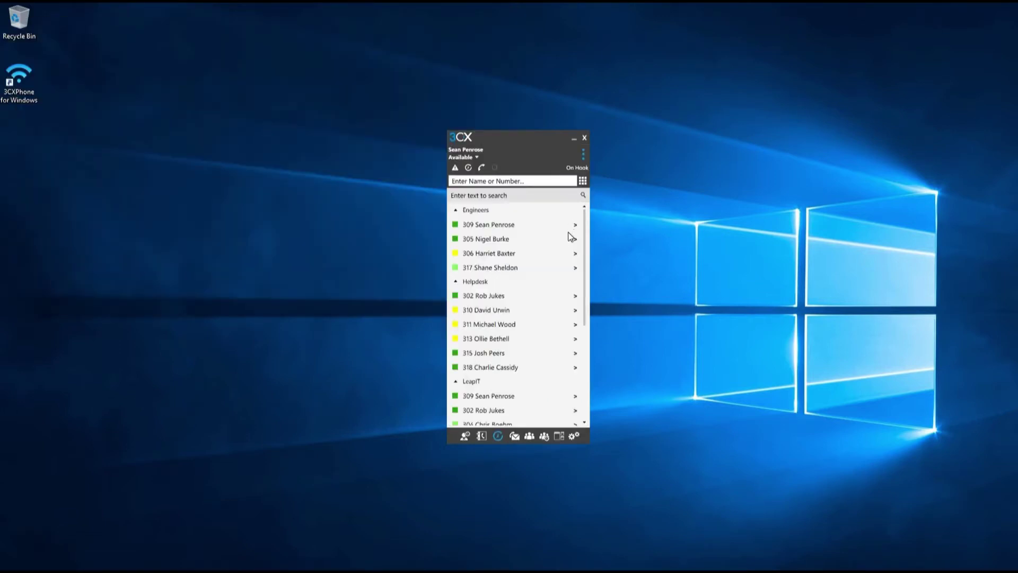
Step: Call extension 315 from its contact card, then hang up
{"action": "left_click", "coordinate": [575, 353]}
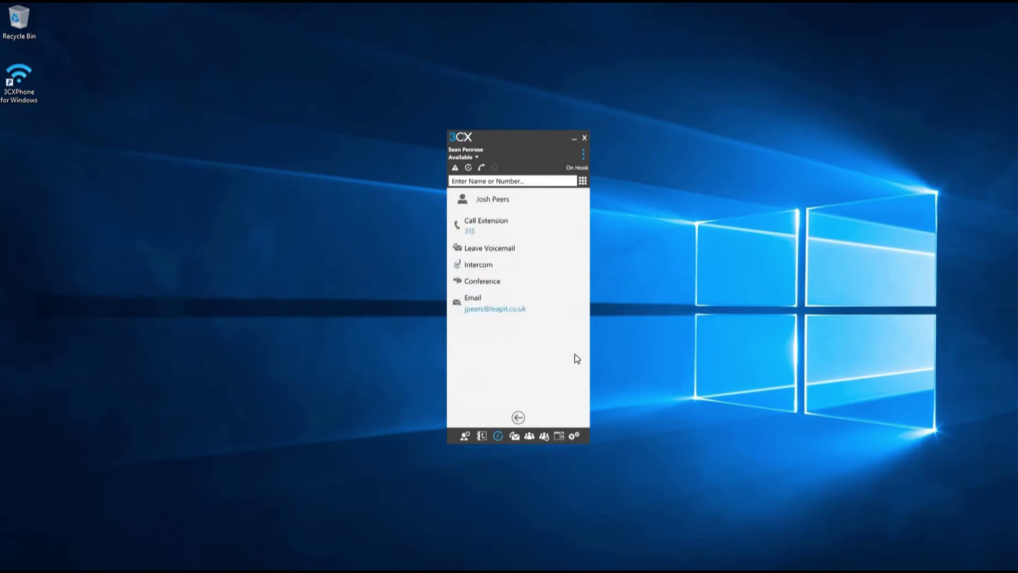
{"action": "left_click", "coordinate": [501, 231]}
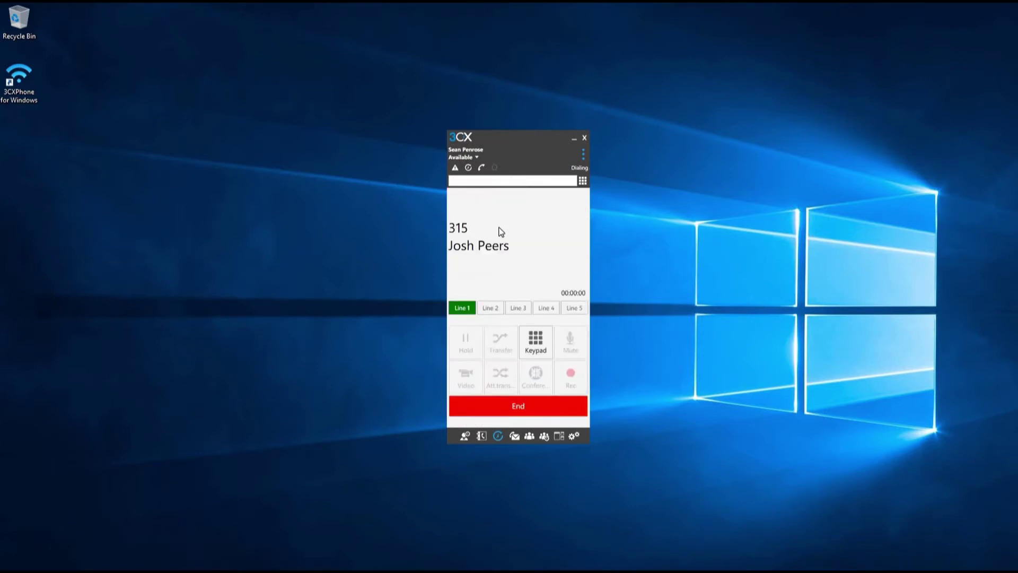
{"action": "left_click", "coordinate": [510, 403]}
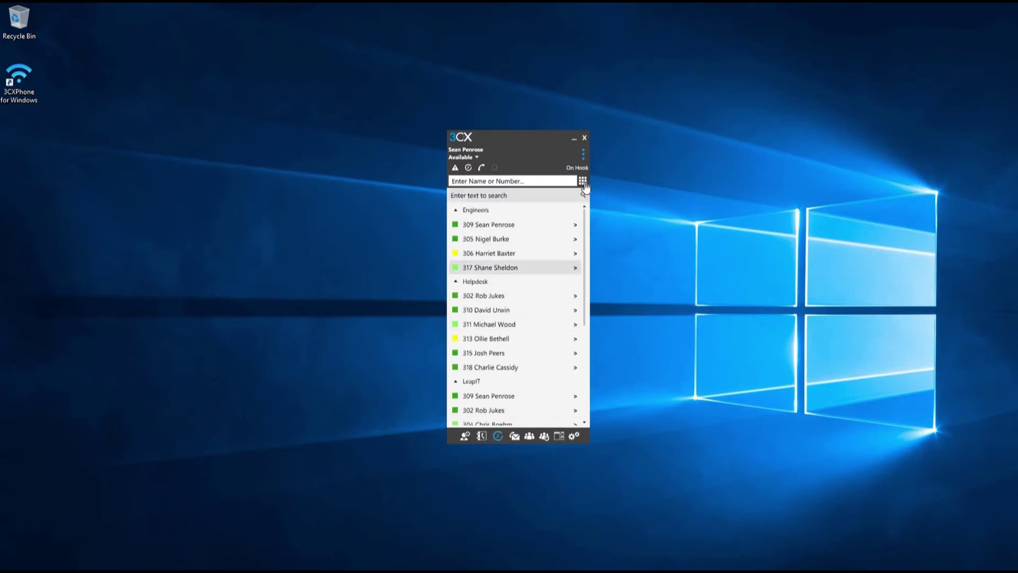
Step: Dial an external number on the dialpad, place the call, then end it
{"action": "left_click", "coordinate": [582, 181]}
{"action": "left_click", "coordinate": [513, 393]}
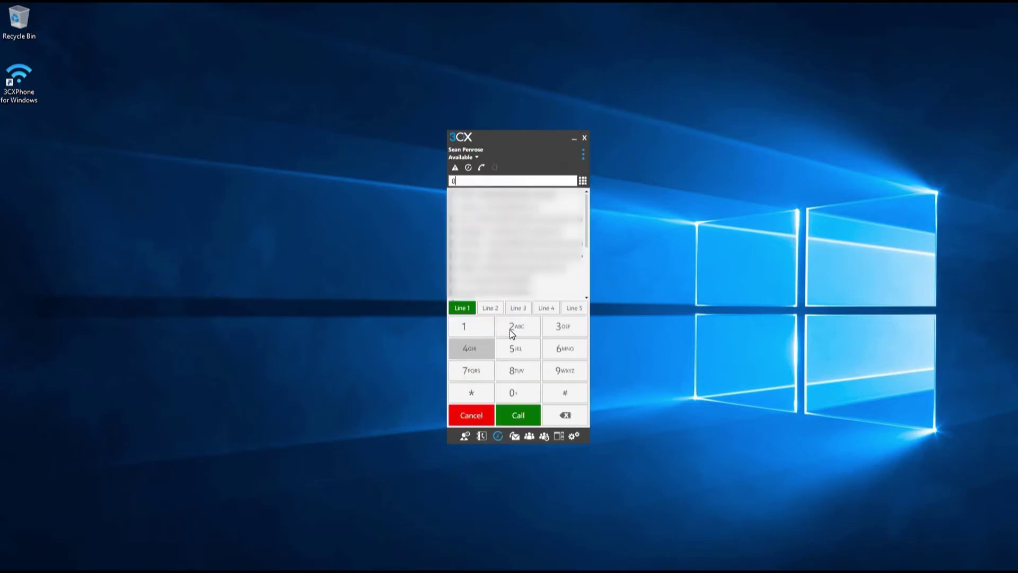
{"action": "left_click", "coordinate": [471, 326]}
{"action": "left_click", "coordinate": [515, 328]}
{"action": "left_click", "coordinate": [515, 331]}
{"action": "left_click", "coordinate": [572, 375]}
{"action": "left_click", "coordinate": [550, 352]}
{"action": "left_click", "coordinate": [514, 352]}
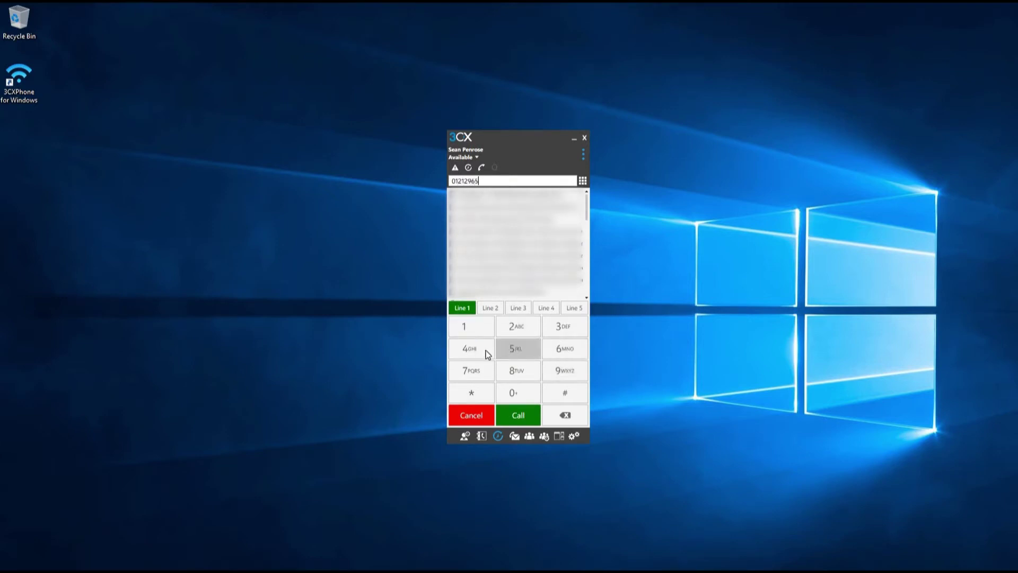
{"action": "left_click", "coordinate": [518, 415]}
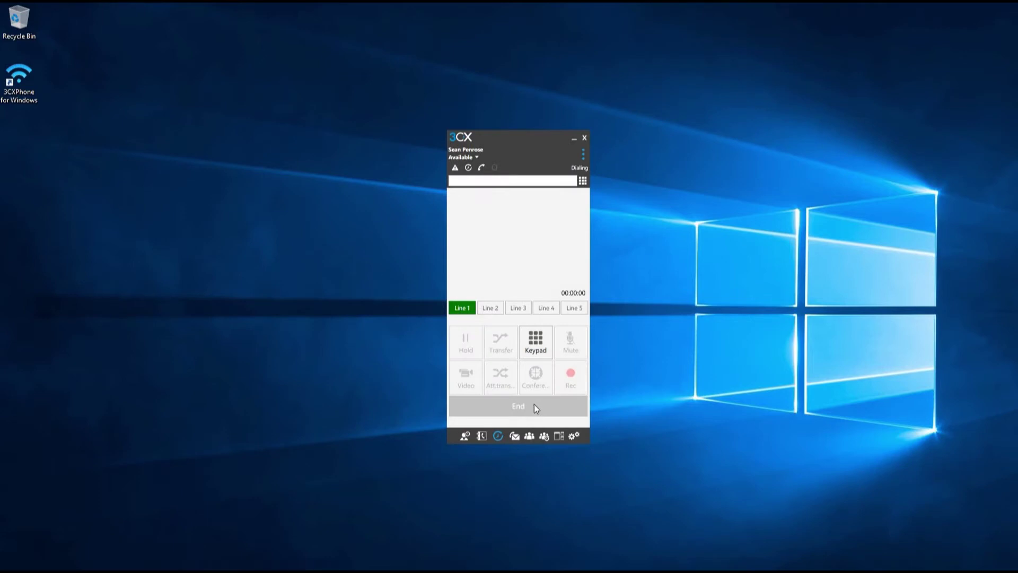
{"action": "left_click", "coordinate": [520, 406]}
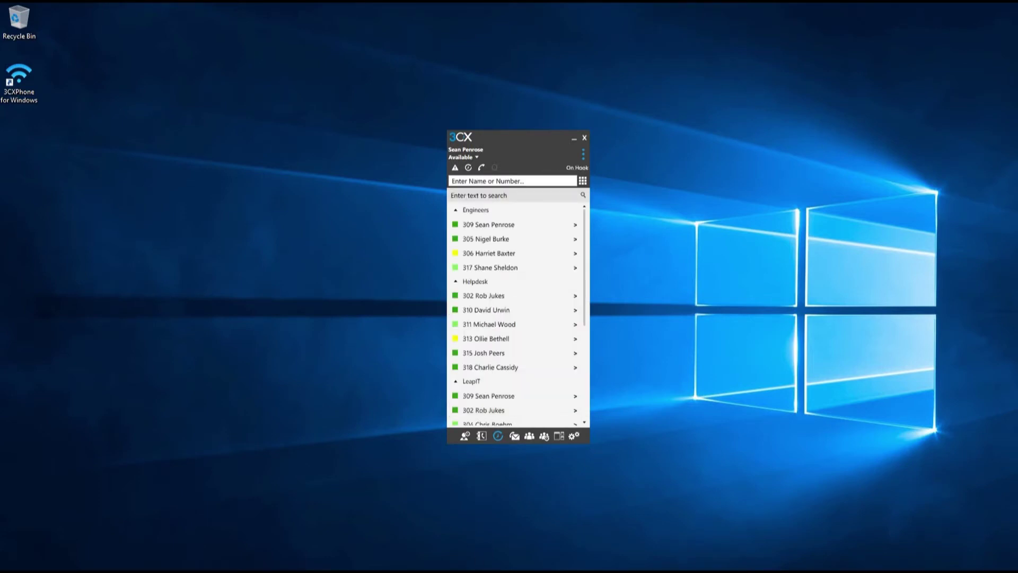
Step: Call the Outlook draft's signature phone number through 3CX, end it, and minimise the draft
{"action": "left_click", "coordinate": [494, 533]}
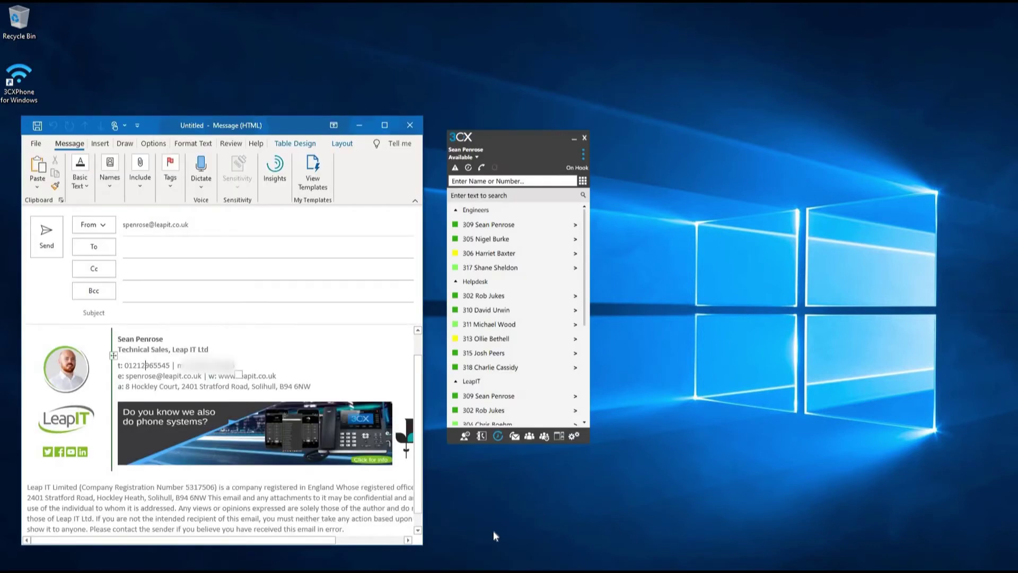
{"action": "left_click", "coordinate": [146, 367], "text": "ctrl"}
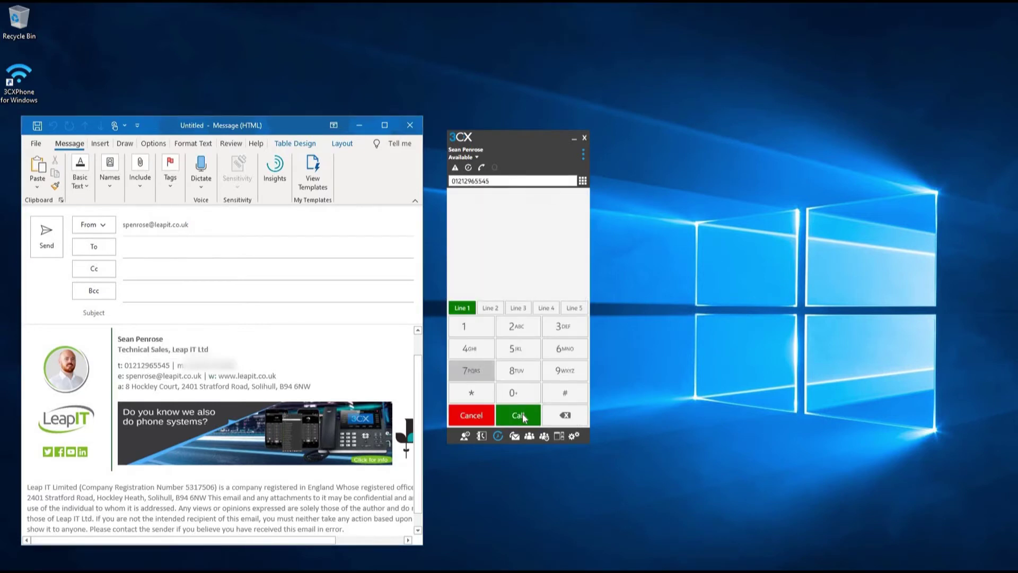
{"action": "left_click", "coordinate": [521, 415]}
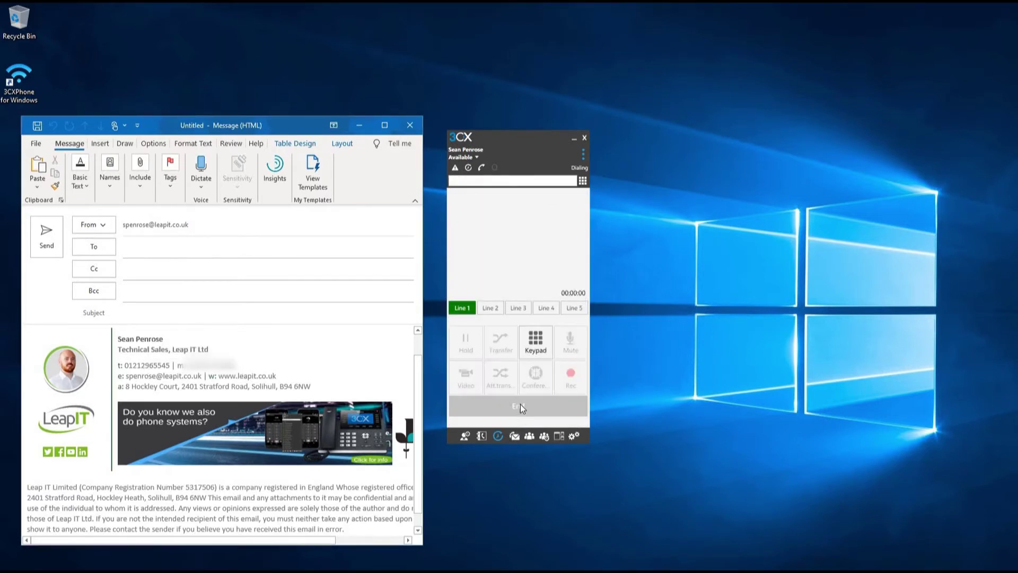
{"action": "left_click", "coordinate": [521, 405]}
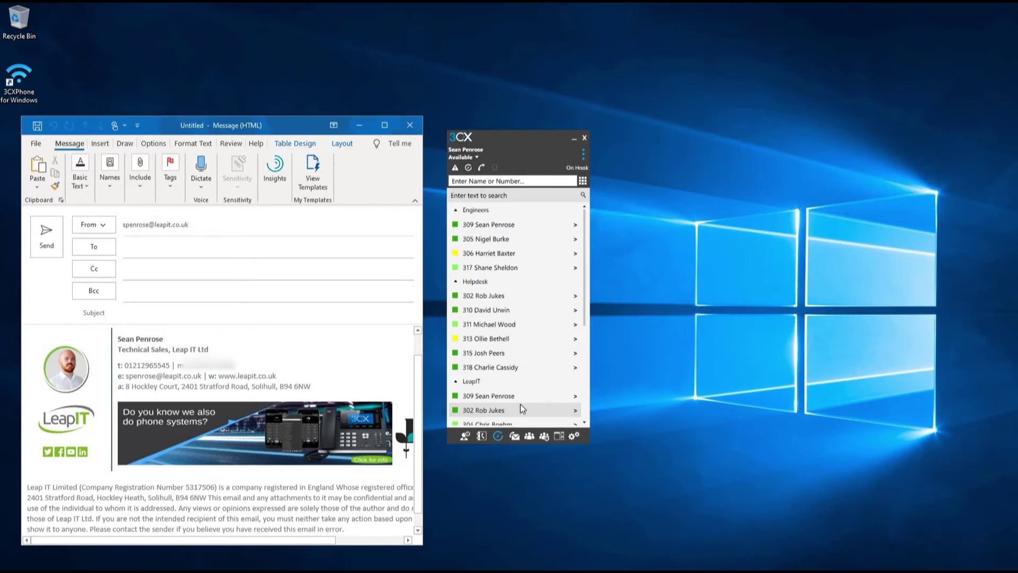
{"action": "left_click", "coordinate": [358, 127]}
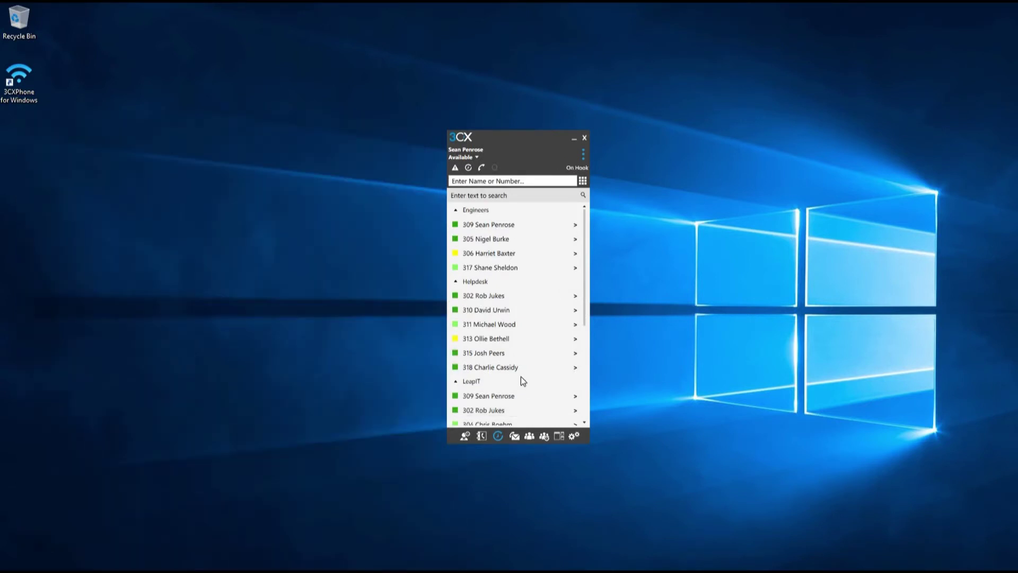
{"action": "left_click", "coordinate": [499, 437]}
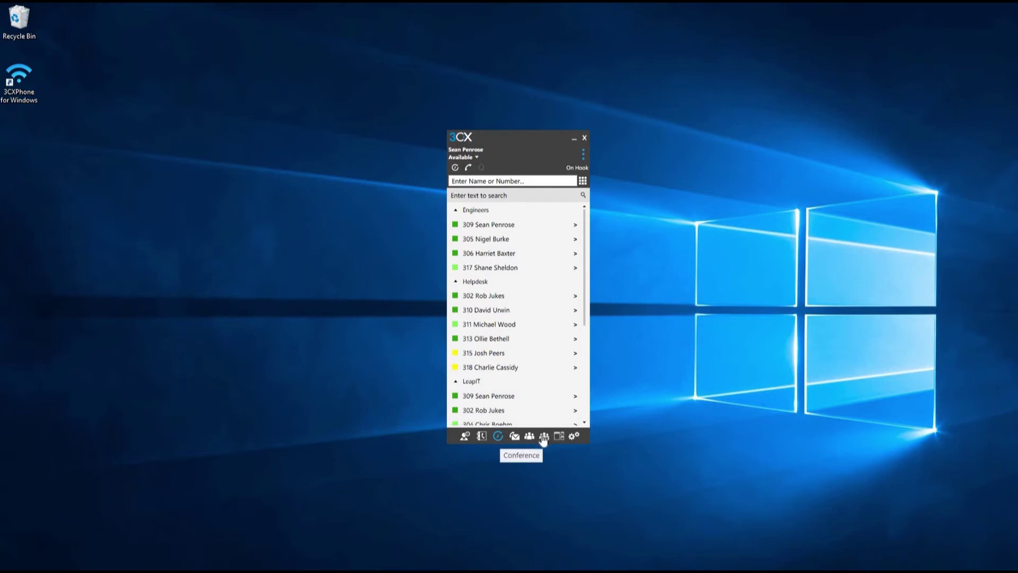
Step: Start a new conference named '3CX' with the note '3CX meeting'
{"action": "left_click", "coordinate": [543, 437]}
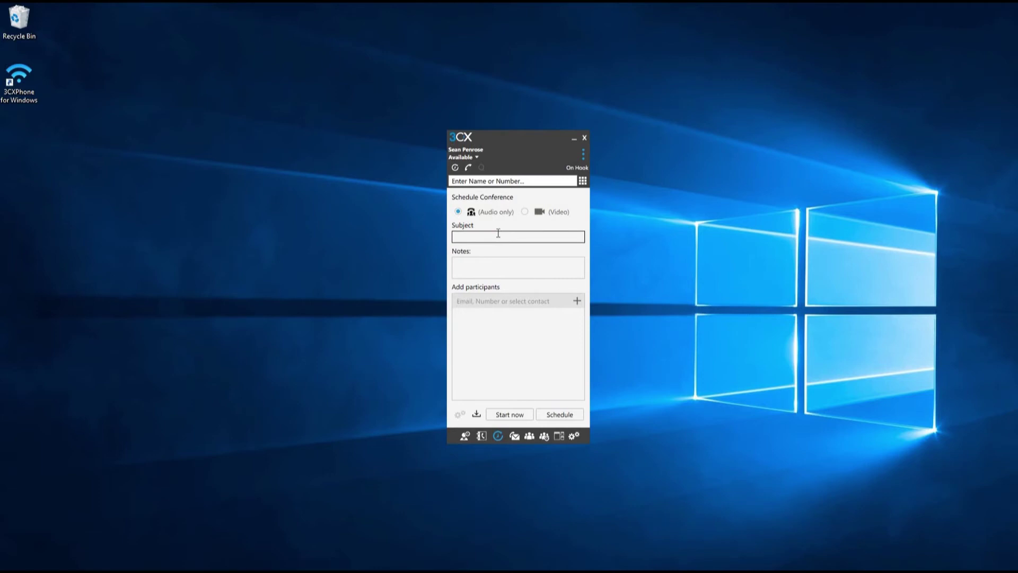
{"action": "type", "text": "3CX"}
{"action": "key", "text": "Tab"}
{"action": "type", "text": "3CX meeting"}
Step: Add two colleagues as participants by name search, then proceed to Schedule
{"action": "left_click", "coordinate": [508, 301]}
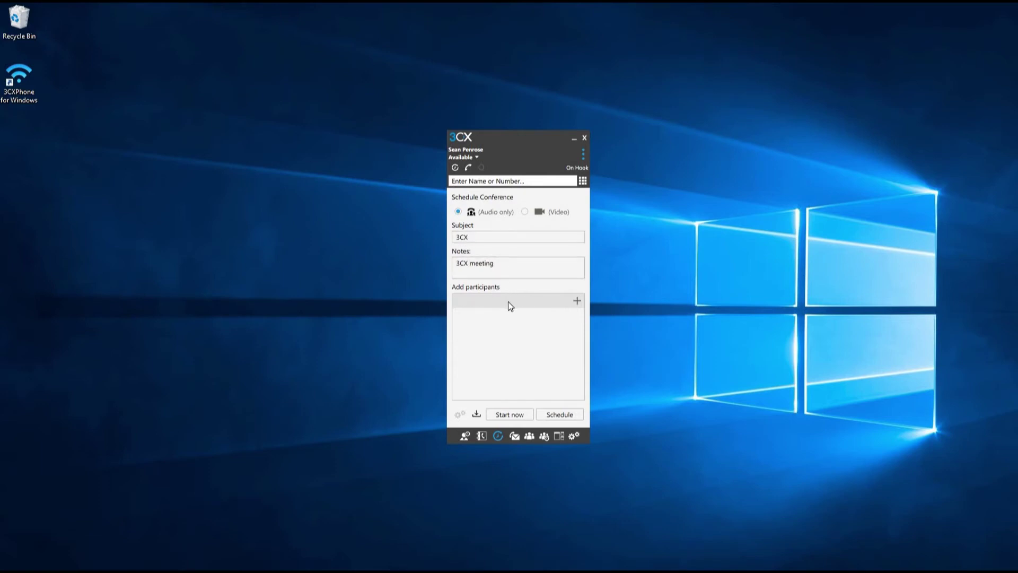
{"action": "type", "text": "harri"}
{"action": "left_click", "coordinate": [489, 315]}
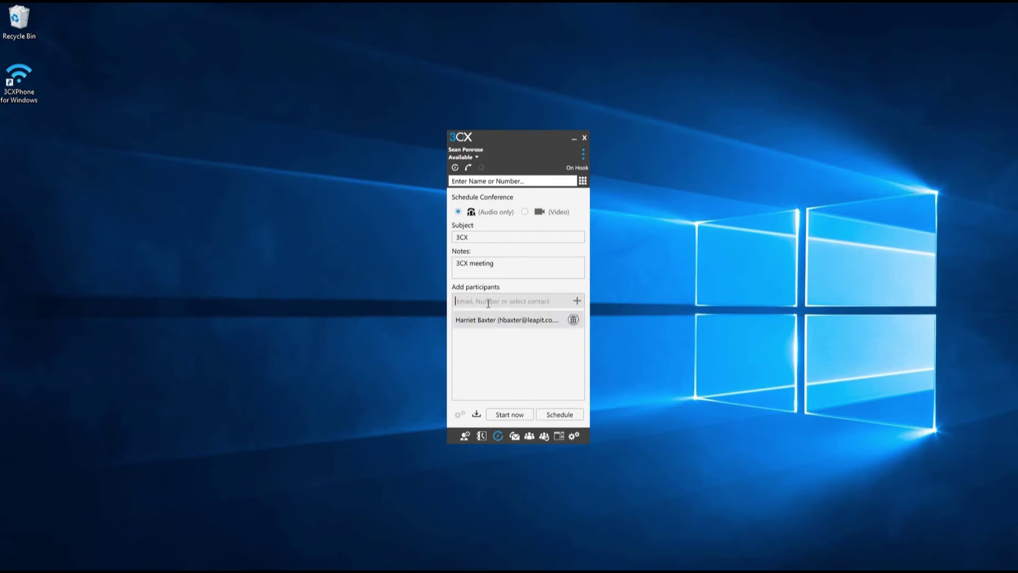
{"action": "type", "text": "josh"}
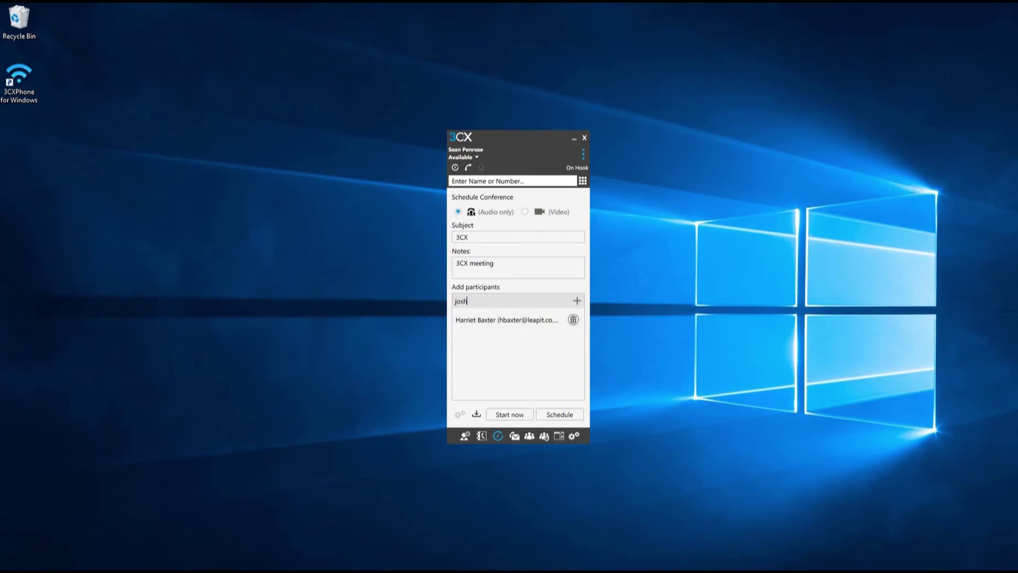
{"action": "left_click", "coordinate": [488, 317]}
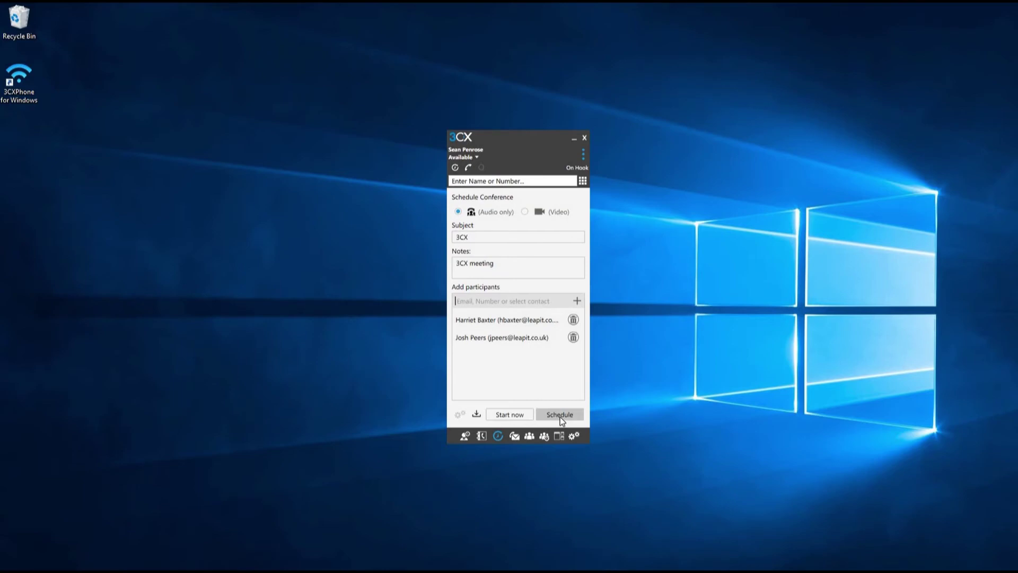
{"action": "left_click", "coordinate": [561, 418]}
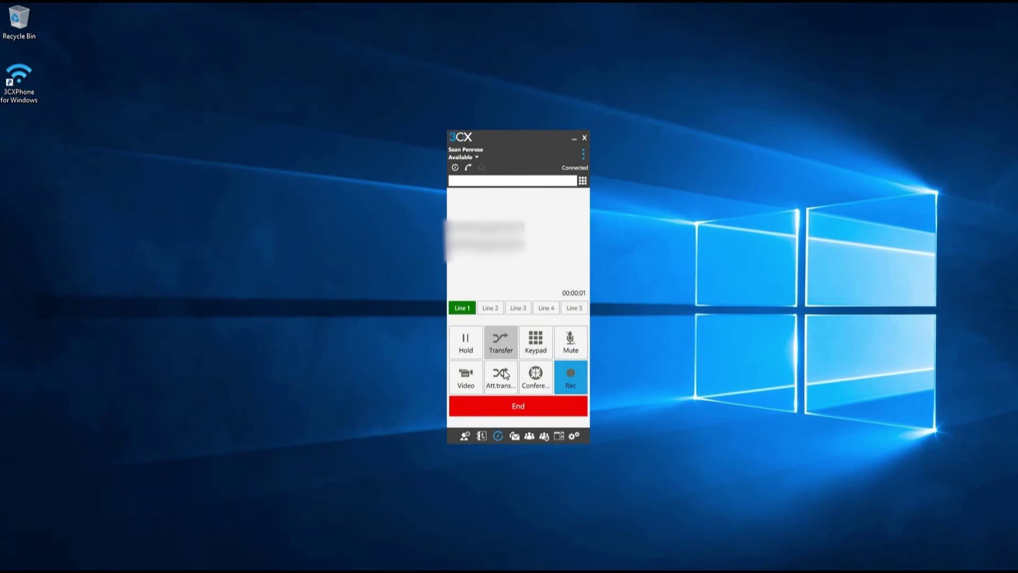
Step: Attended-transfer the Line 1 call to a colleague's mobile number found by name search
{"action": "left_click", "coordinate": [503, 377]}
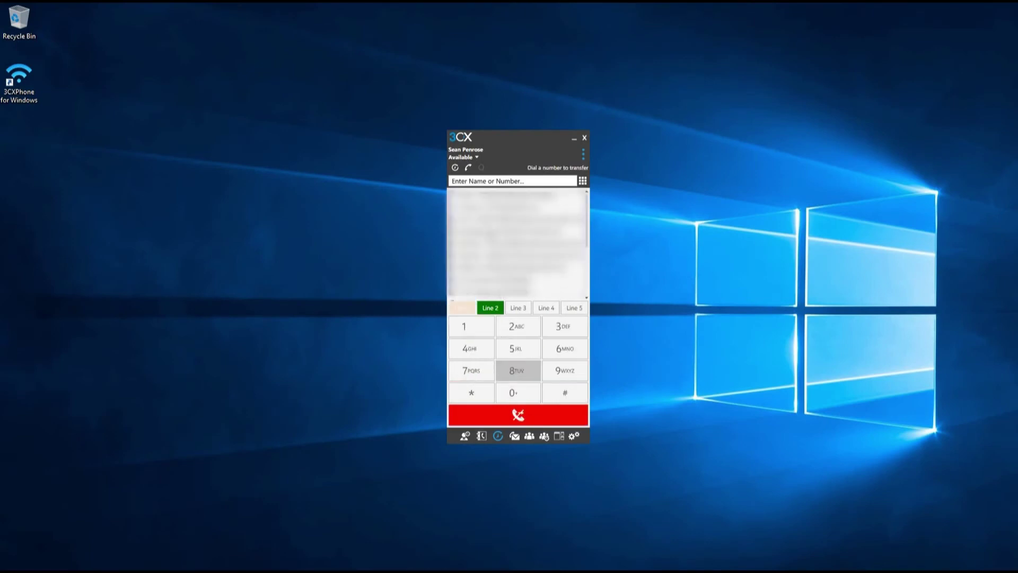
{"action": "left_click", "coordinate": [482, 182]}
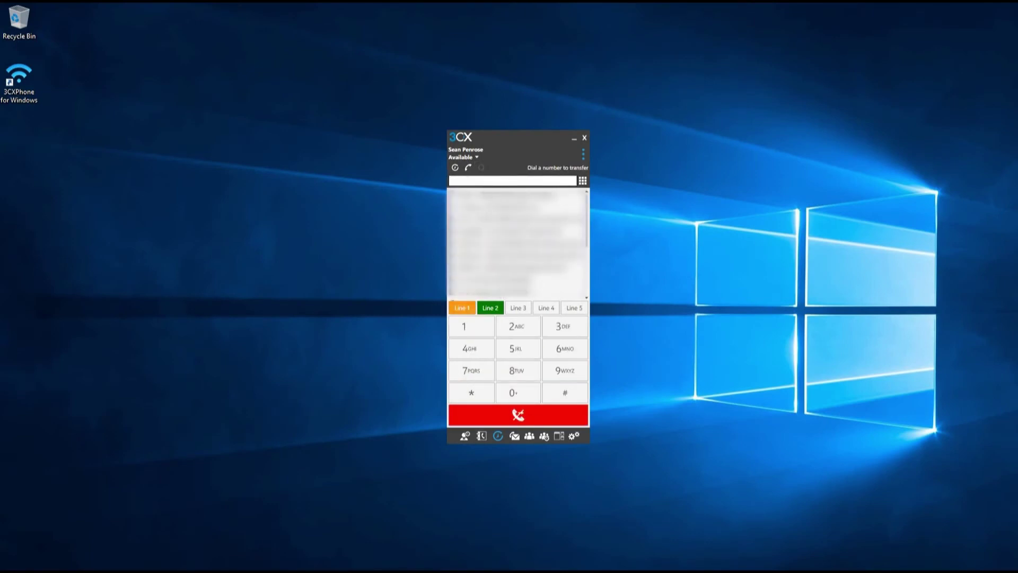
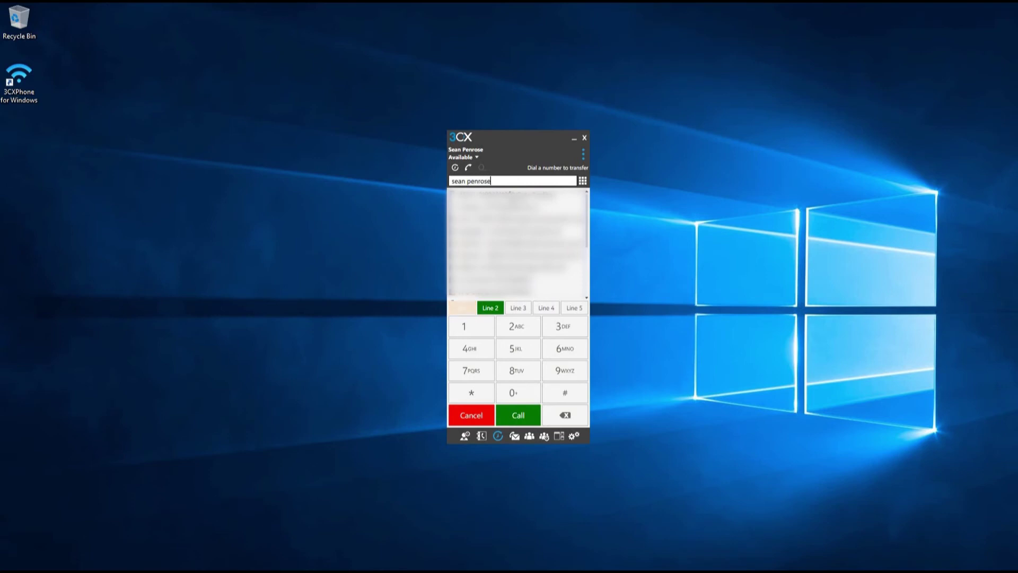
{"action": "double_click", "coordinate": [506, 218]}
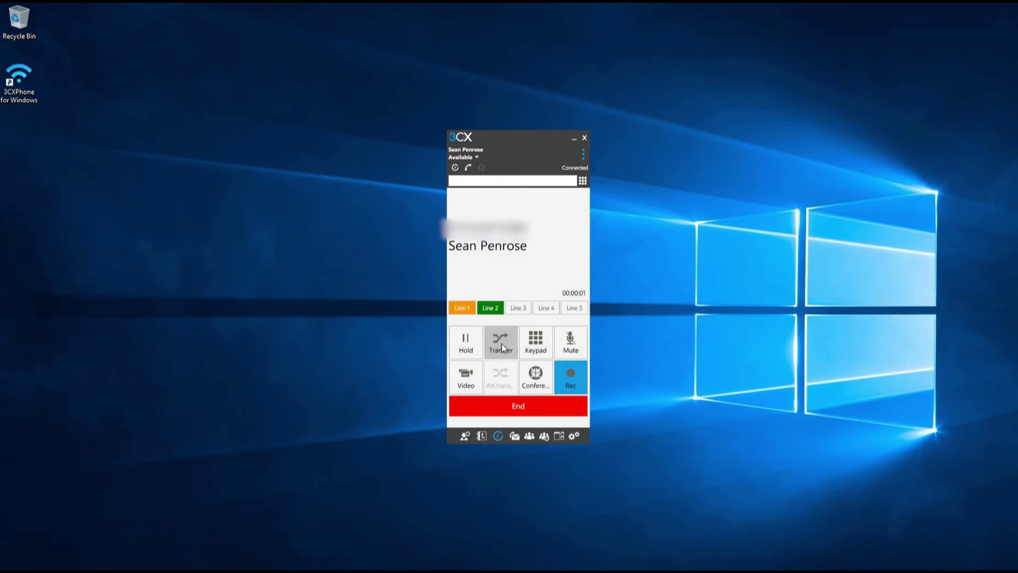
{"action": "left_click", "coordinate": [502, 344]}
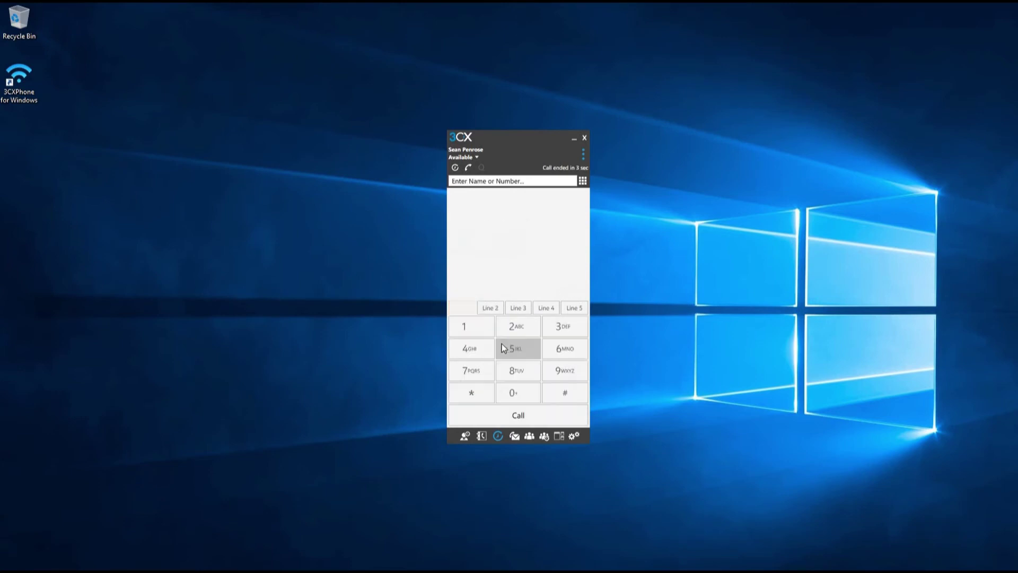
Step: Answer the incoming call and blind-transfer it to a colleague's mobile found by name search
{"action": "left_click", "coordinate": [551, 348]}
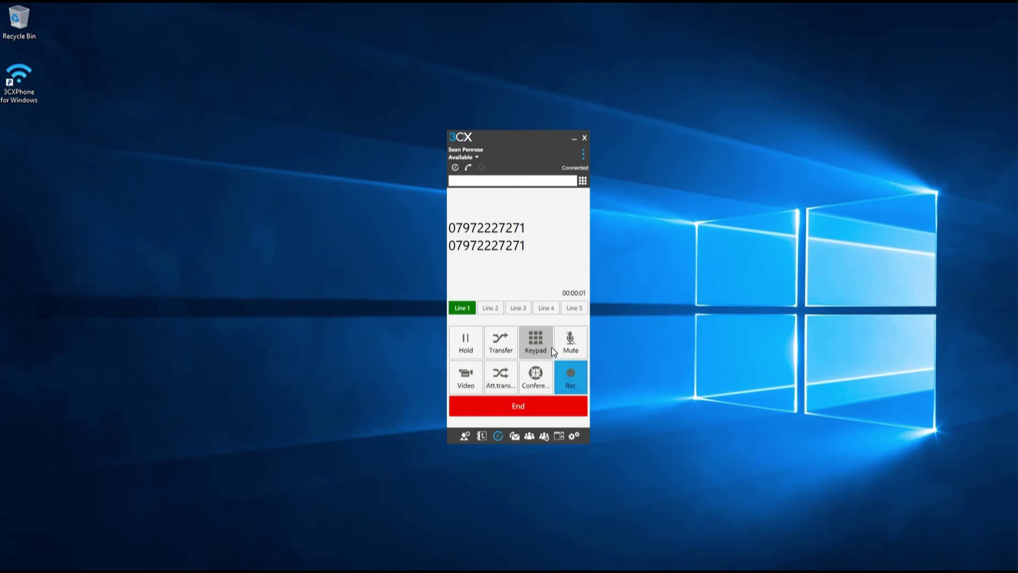
{"action": "left_click", "coordinate": [502, 344]}
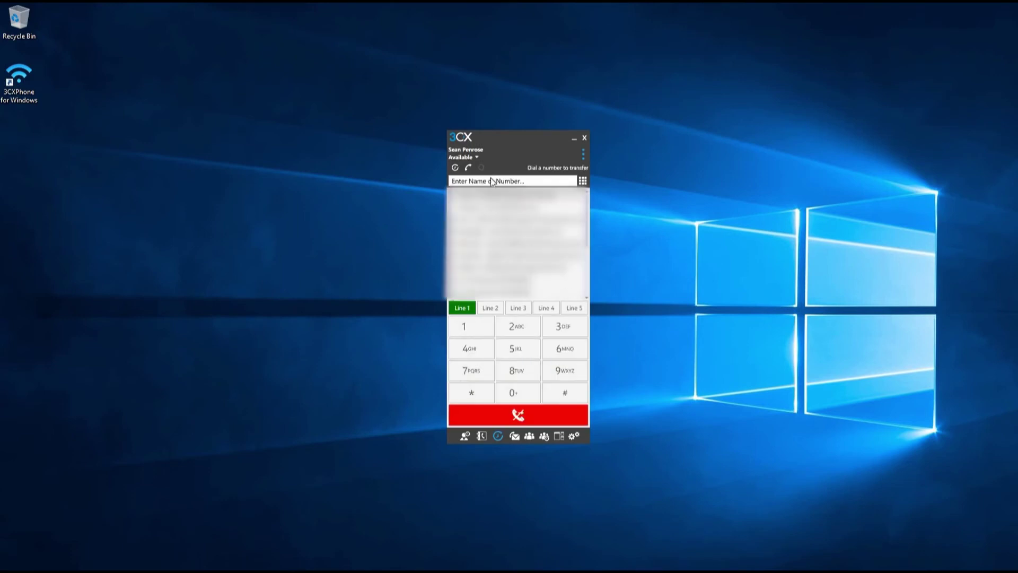
{"action": "left_click", "coordinate": [491, 182]}
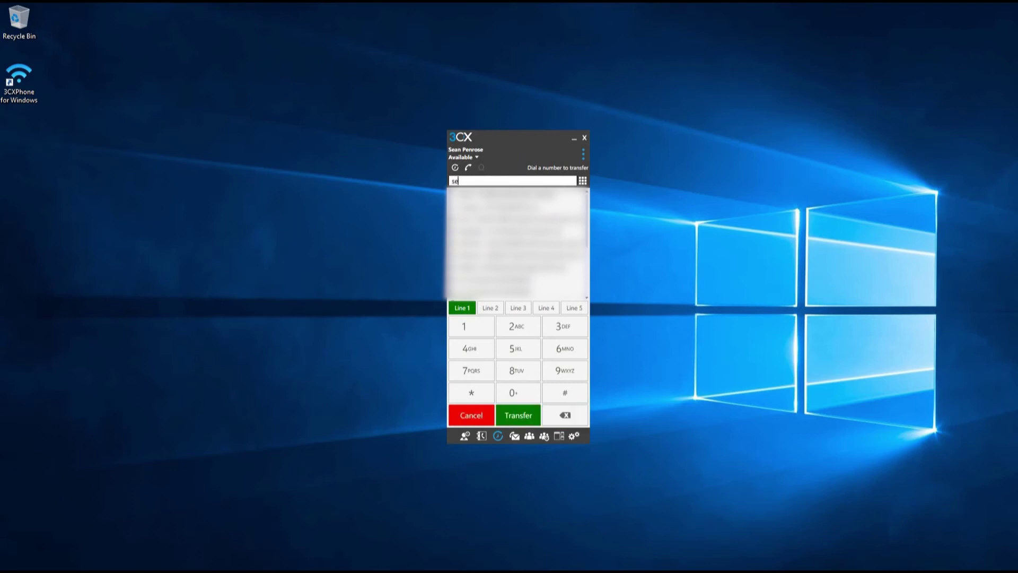
{"action": "key", "text": "Down"}
{"action": "key", "text": "Down"}
{"action": "key", "text": "Return"}
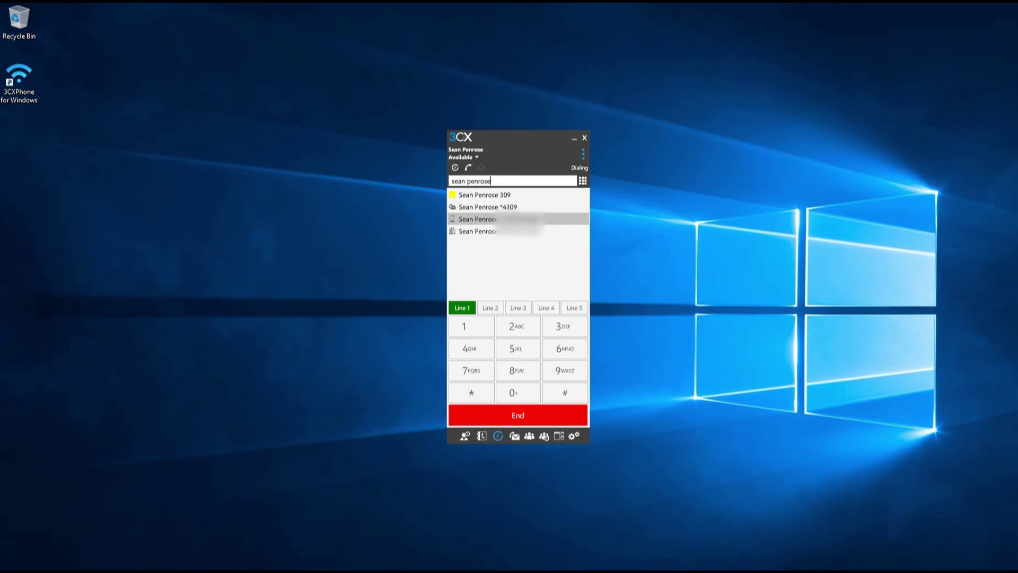
{"action": "left_click", "coordinate": [530, 422]}
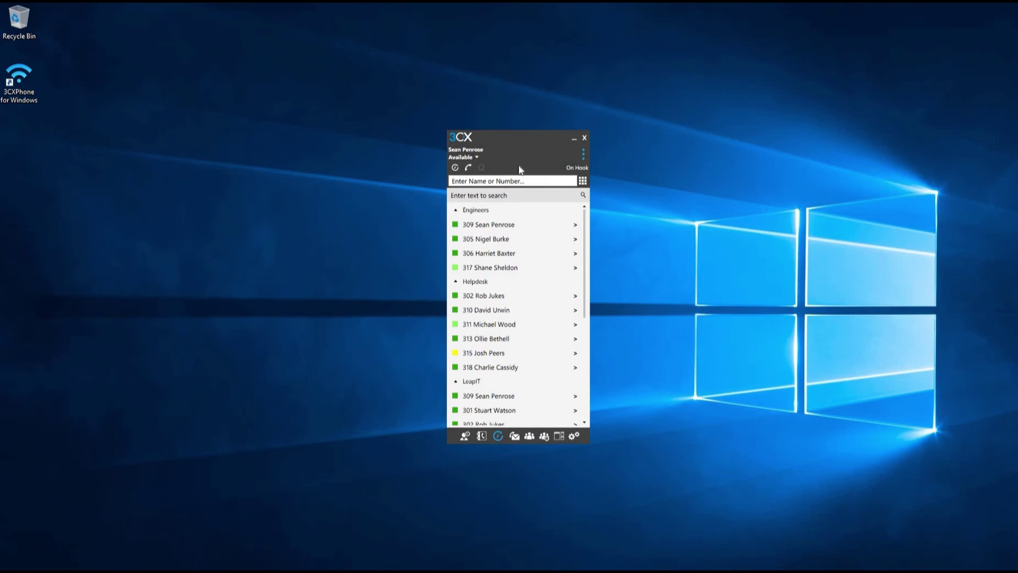
Step: Open the presence status menu under your own name, still set to Available
{"action": "left_click", "coordinate": [476, 157]}
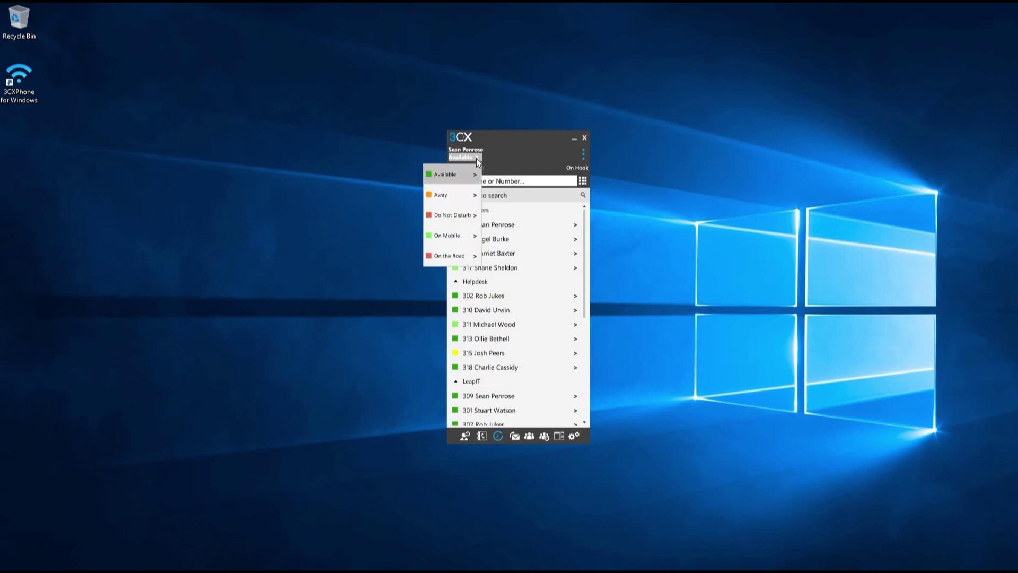
Step: Switch your presence to Do Not Disturb, then set it back to Available
{"action": "left_click", "coordinate": [460, 217]}
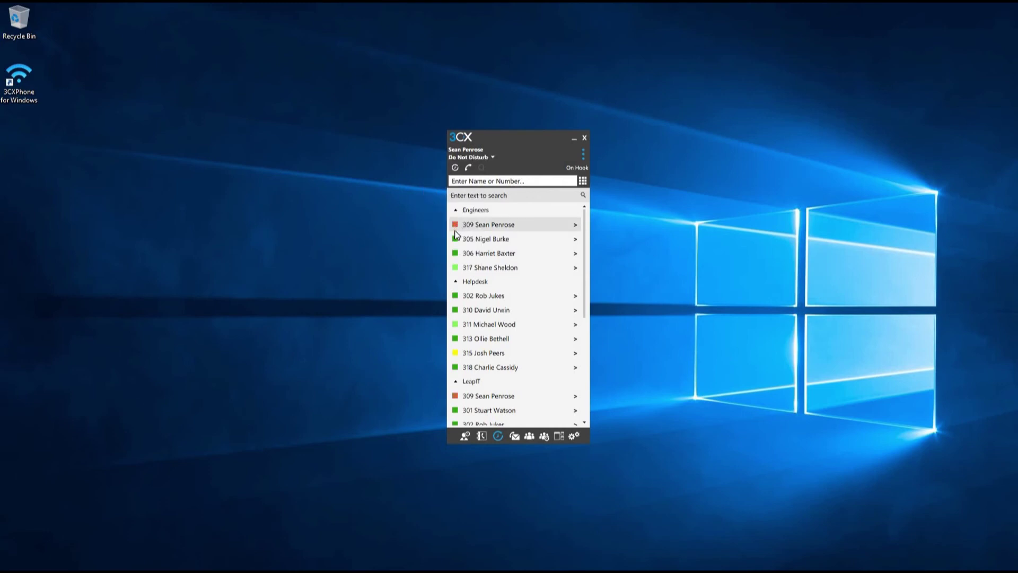
{"action": "left_click", "coordinate": [492, 156]}
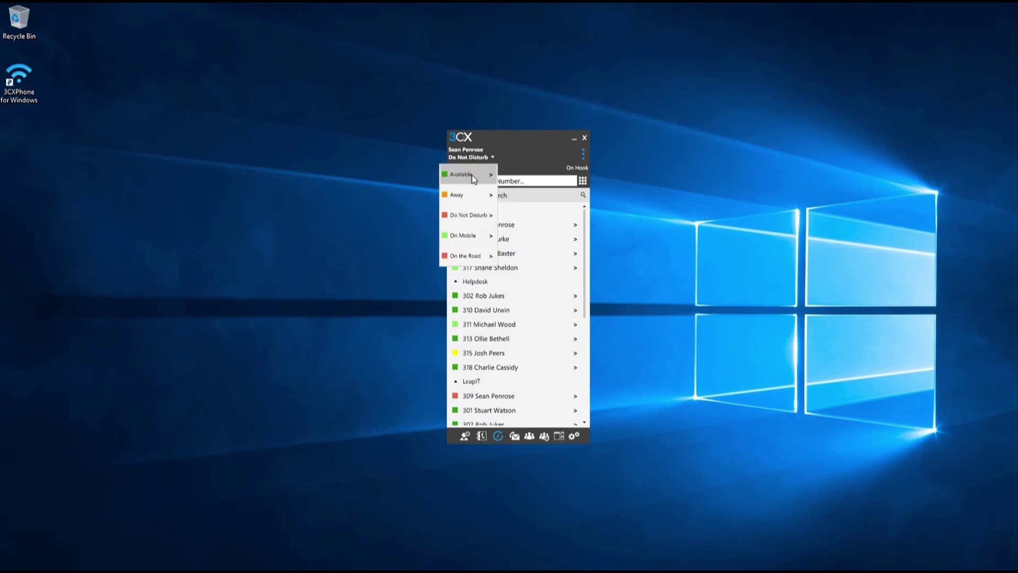
{"action": "left_click", "coordinate": [472, 175]}
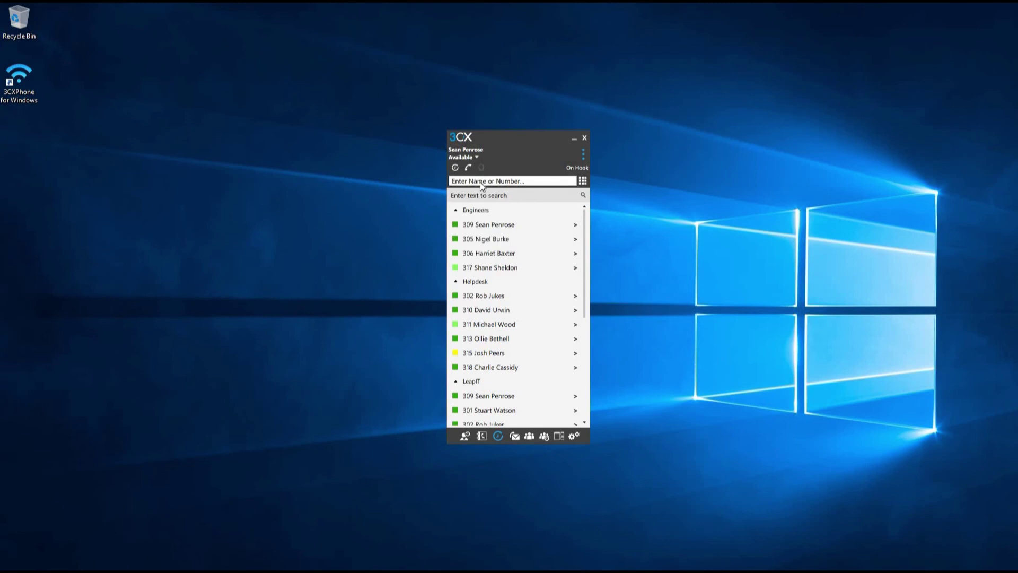
Step: Show the presence window in Q-Manager view, widened to browse the Support and General Queue agents
{"action": "left_click", "coordinate": [559, 437]}
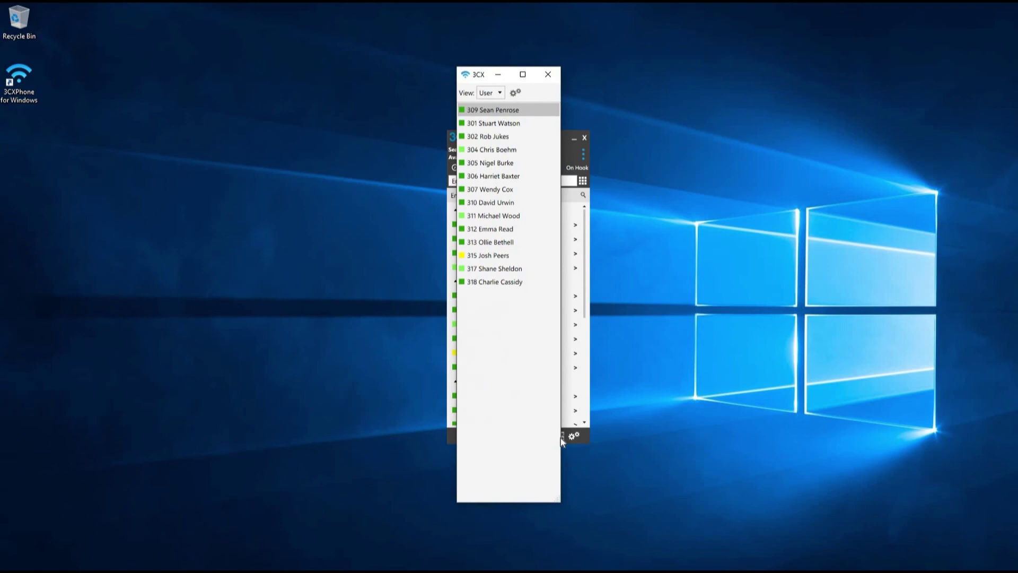
{"action": "left_click", "coordinate": [494, 93]}
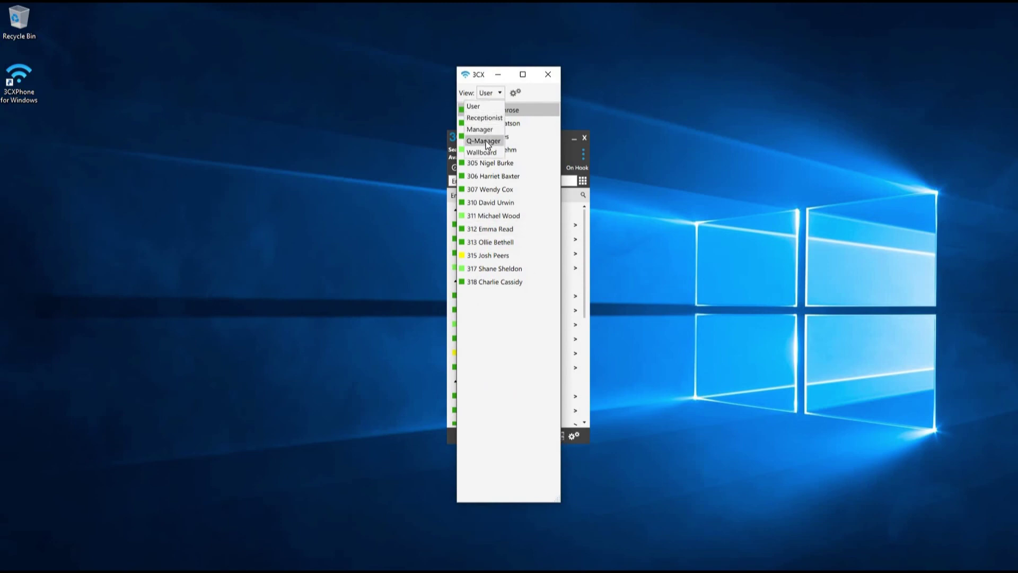
{"action": "left_click", "coordinate": [486, 141]}
{"action": "left_click_drag", "start_coordinate": [561, 210], "coordinate": [968, 224]}
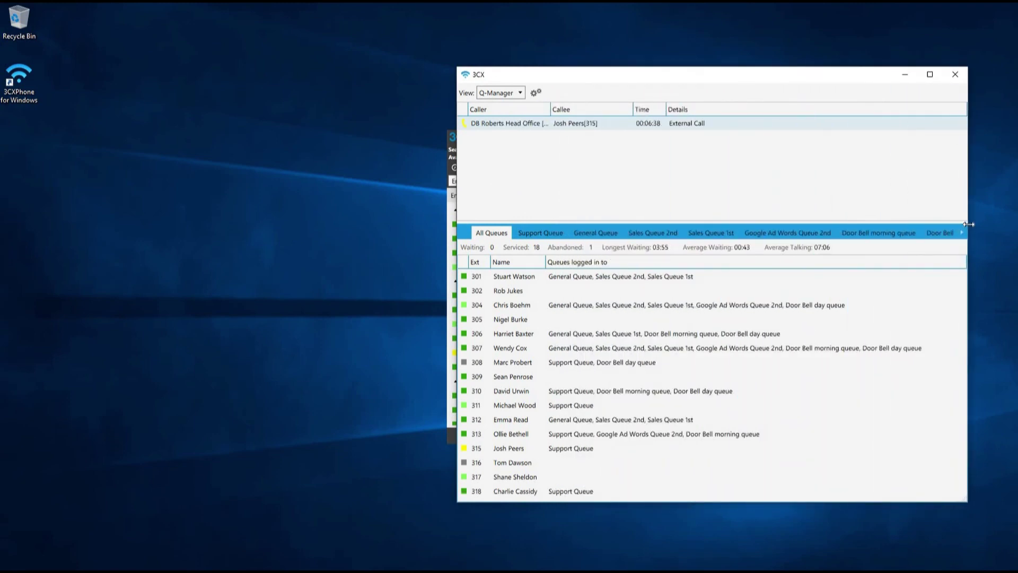
{"action": "left_click", "coordinate": [541, 233]}
{"action": "left_click", "coordinate": [602, 236]}
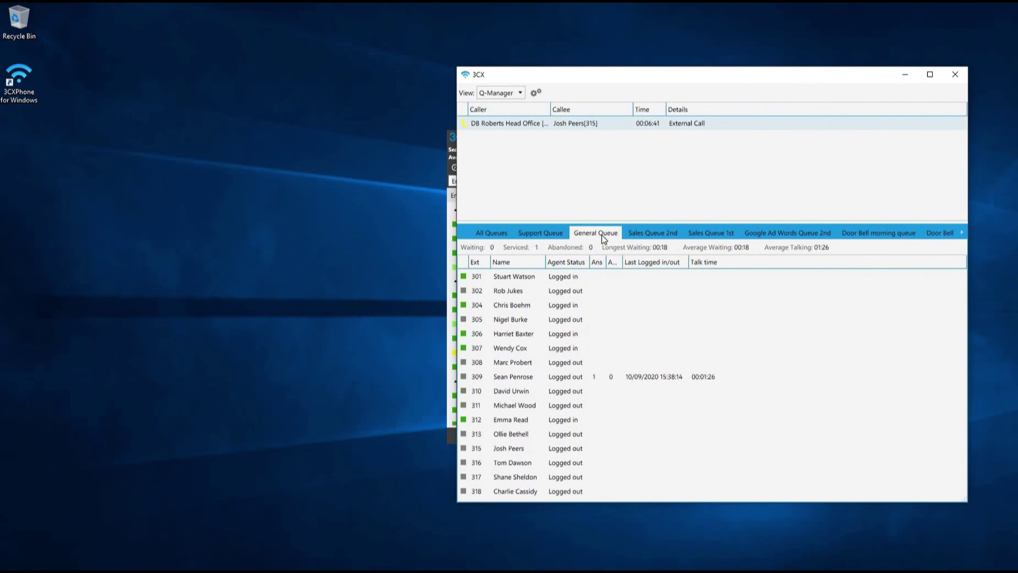
Step: Switch the presence window to the Wallboard view and maximize it to fill the screen
{"action": "left_click", "coordinate": [523, 93]}
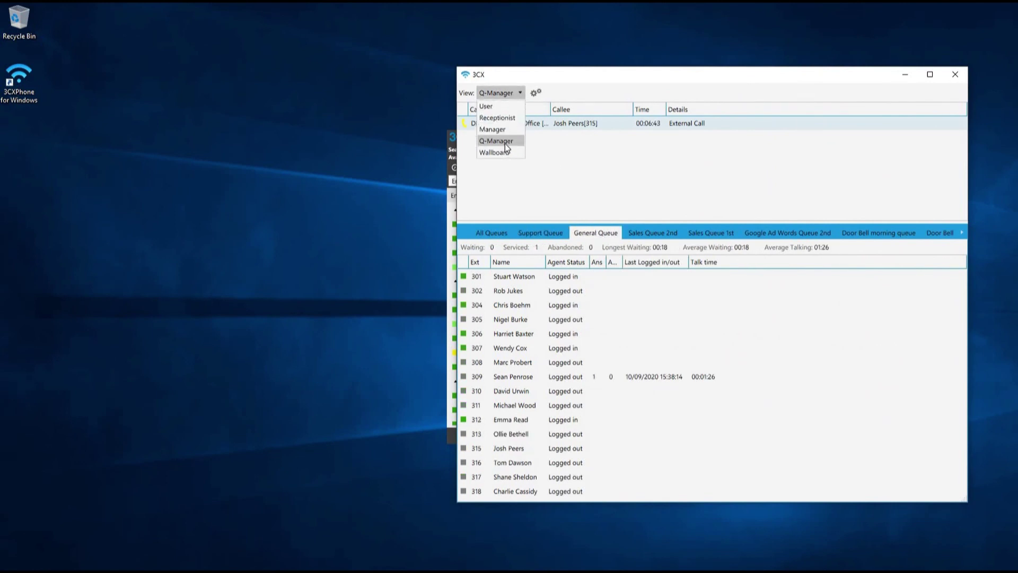
{"action": "left_click", "coordinate": [503, 148]}
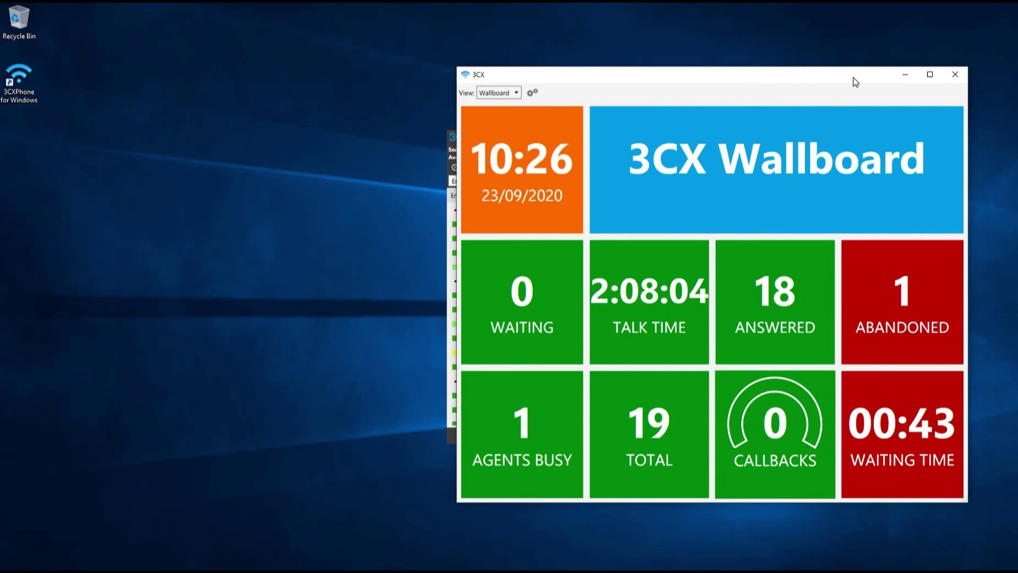
{"action": "left_click", "coordinate": [930, 75]}
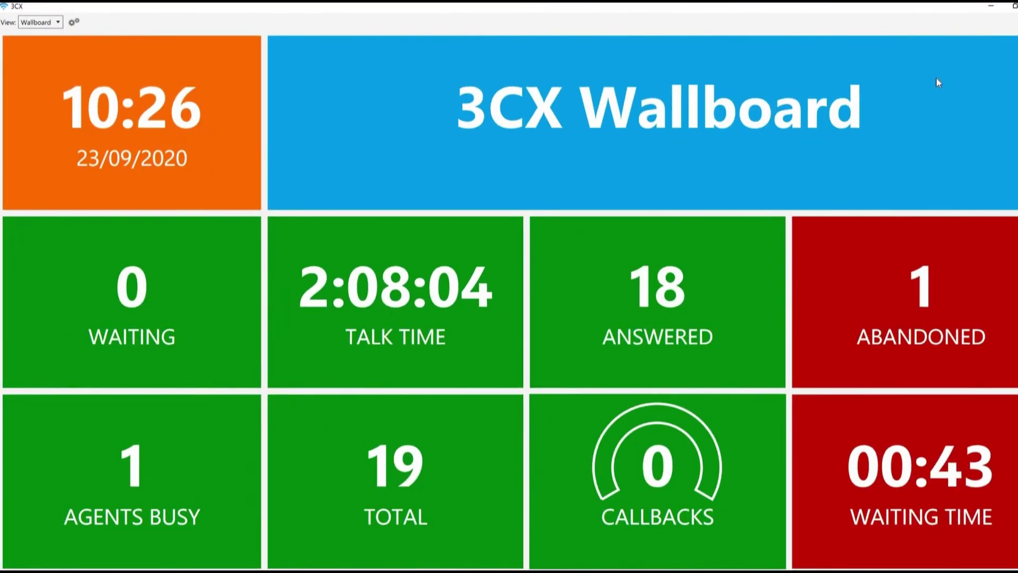